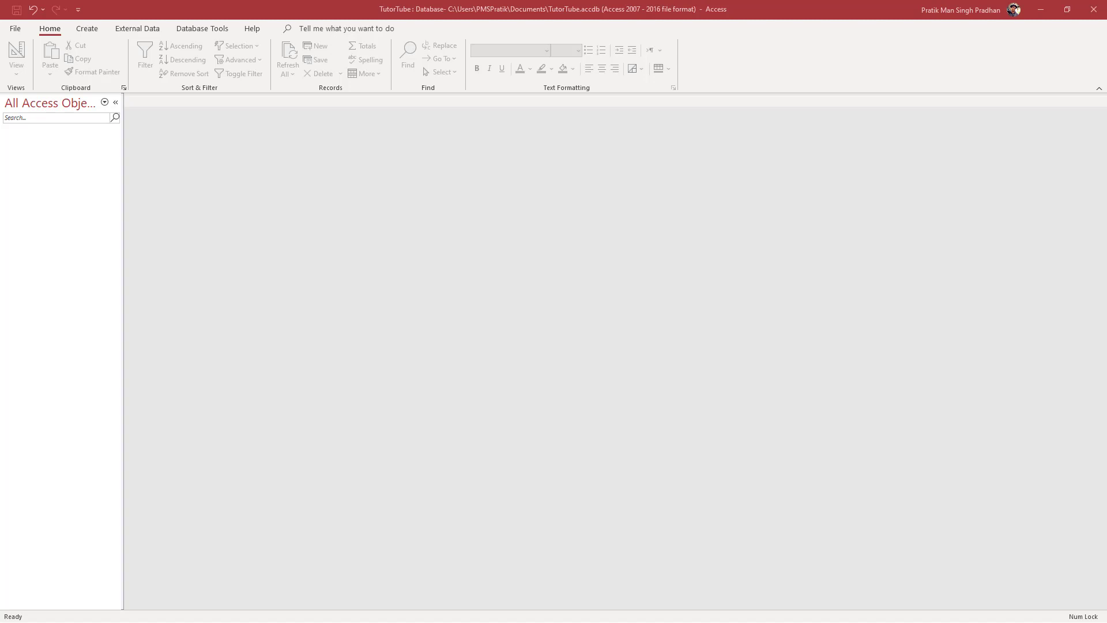
- From the External Data ribbon, open the New Data Source menu to list import sources
left_click(149, 30)
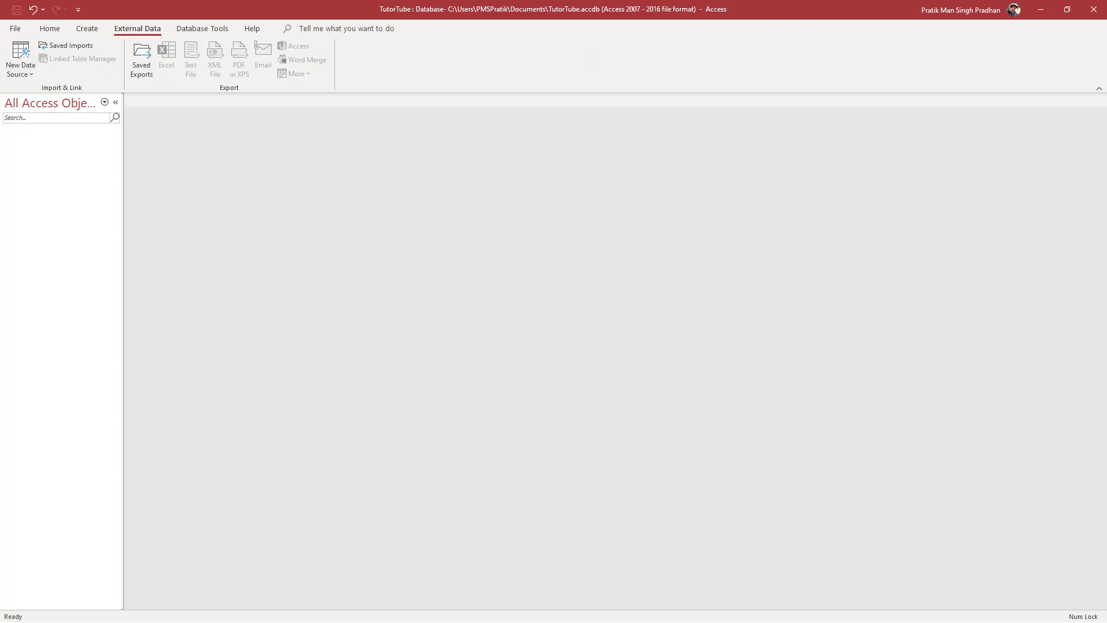
left_click(29, 76)
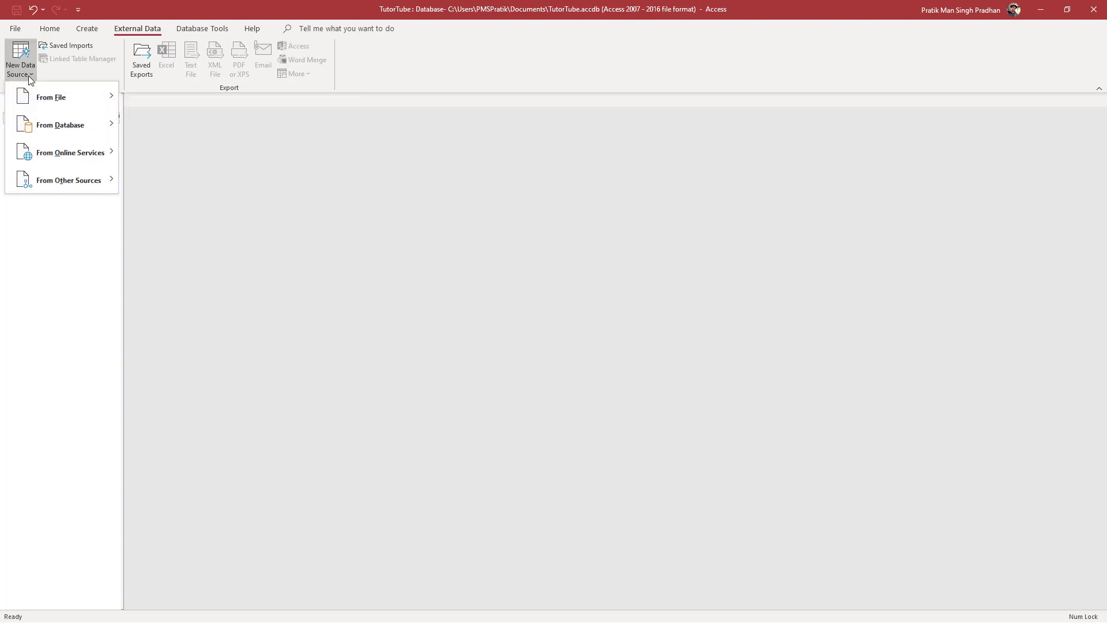
- Start an Excel spreadsheet import via From File > Excel and nudge the dialog up-right
mouse_move(36, 98)
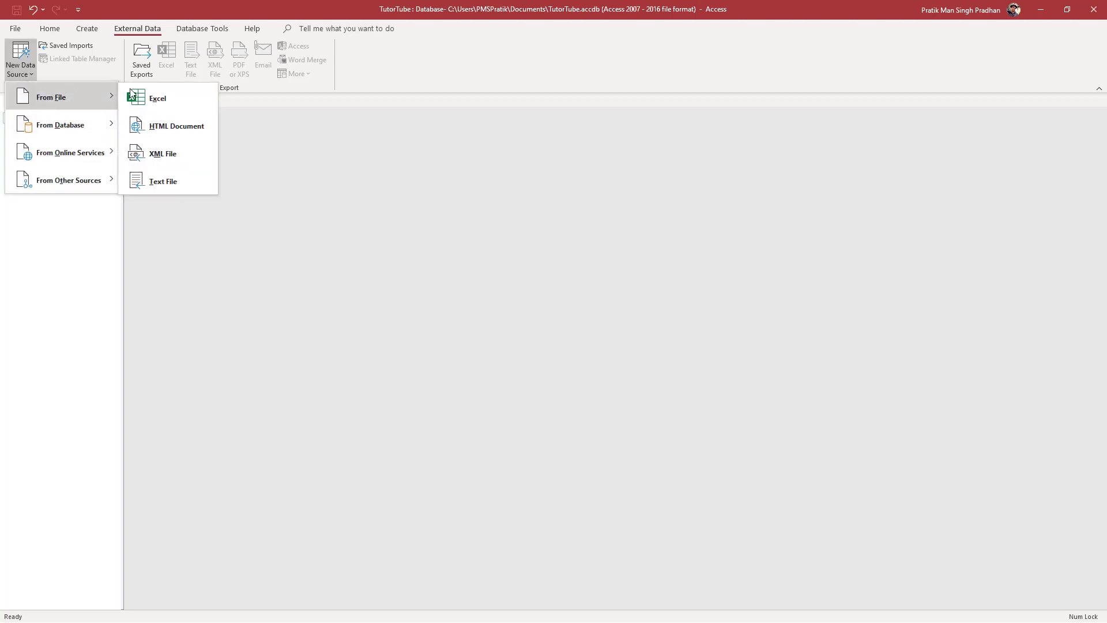
left_click(174, 100)
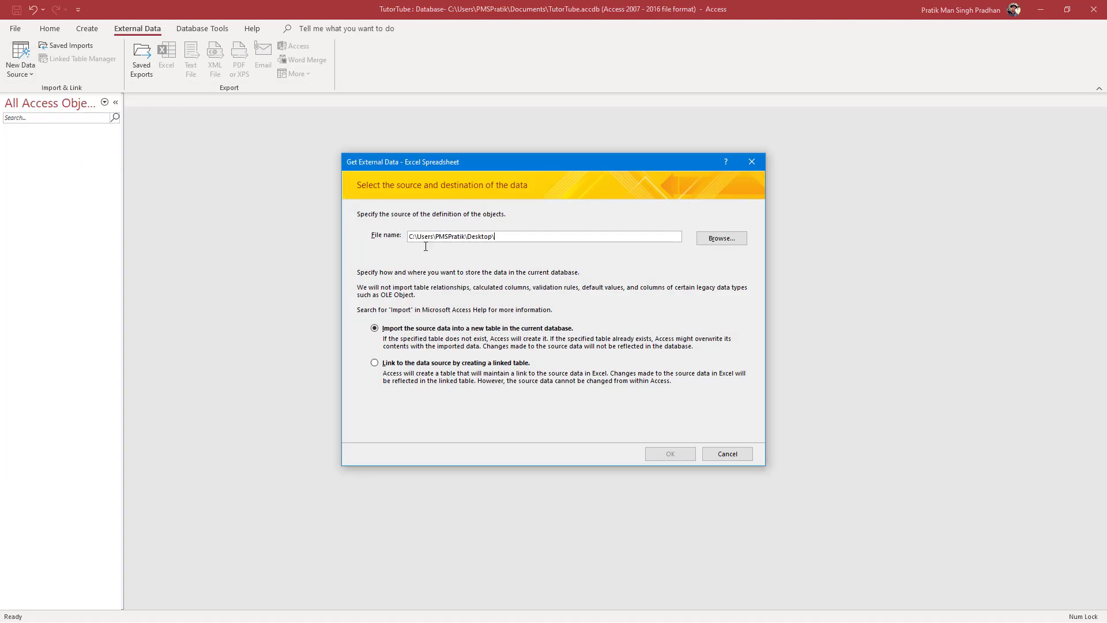
left_click_drag(539, 164, 566, 138)
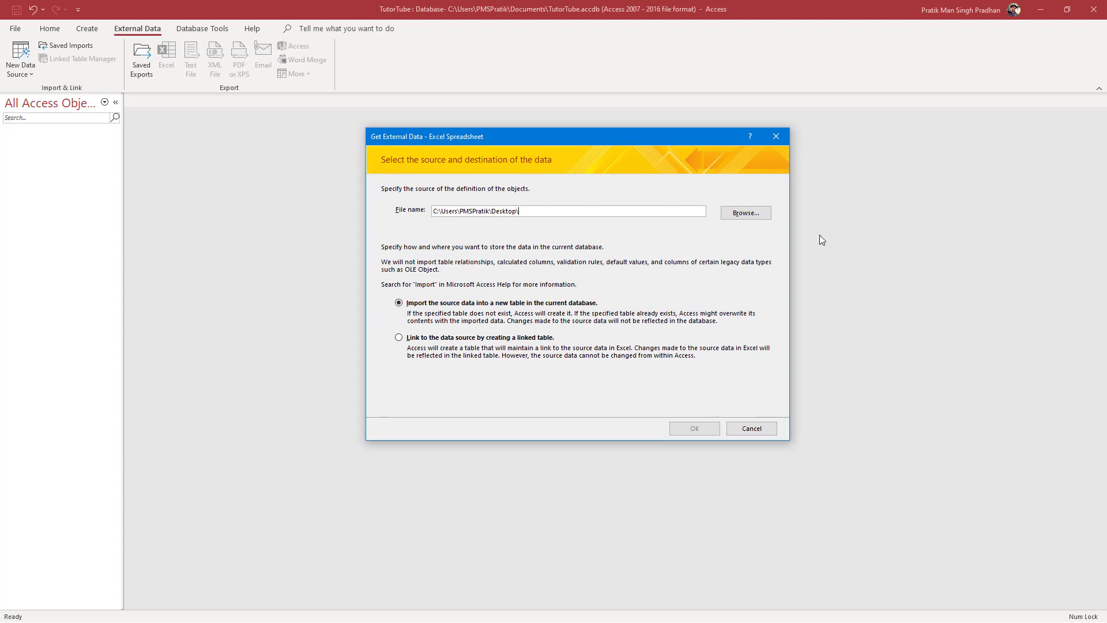
- Pick Book1.xlsx from the Desktop as the source file and select the Link option
left_click(744, 213)
left_click(497, 230)
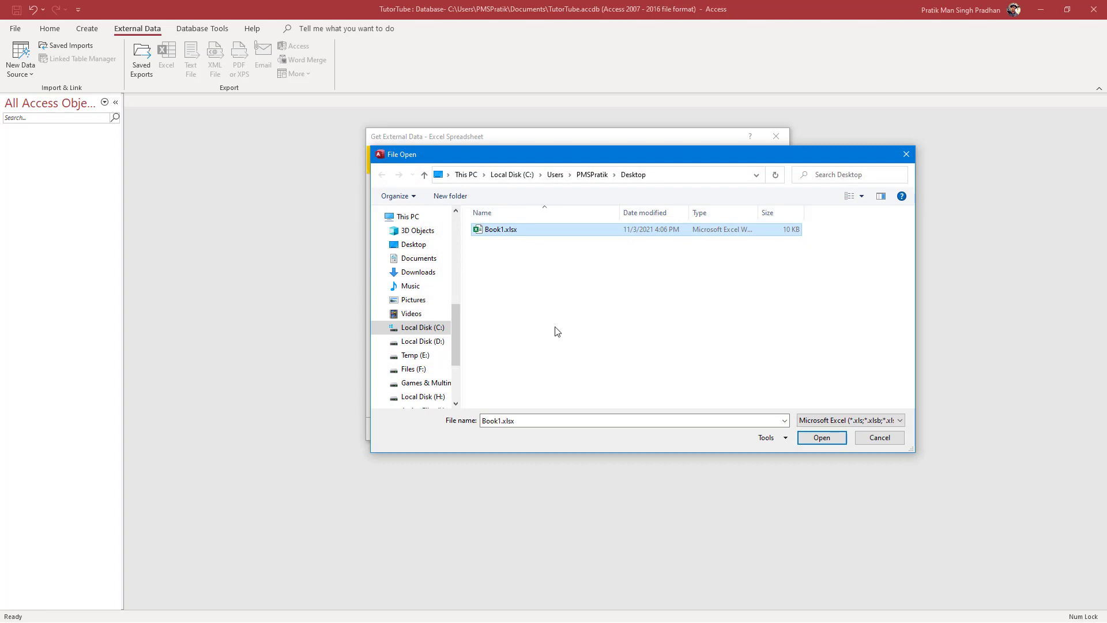
left_click(814, 439)
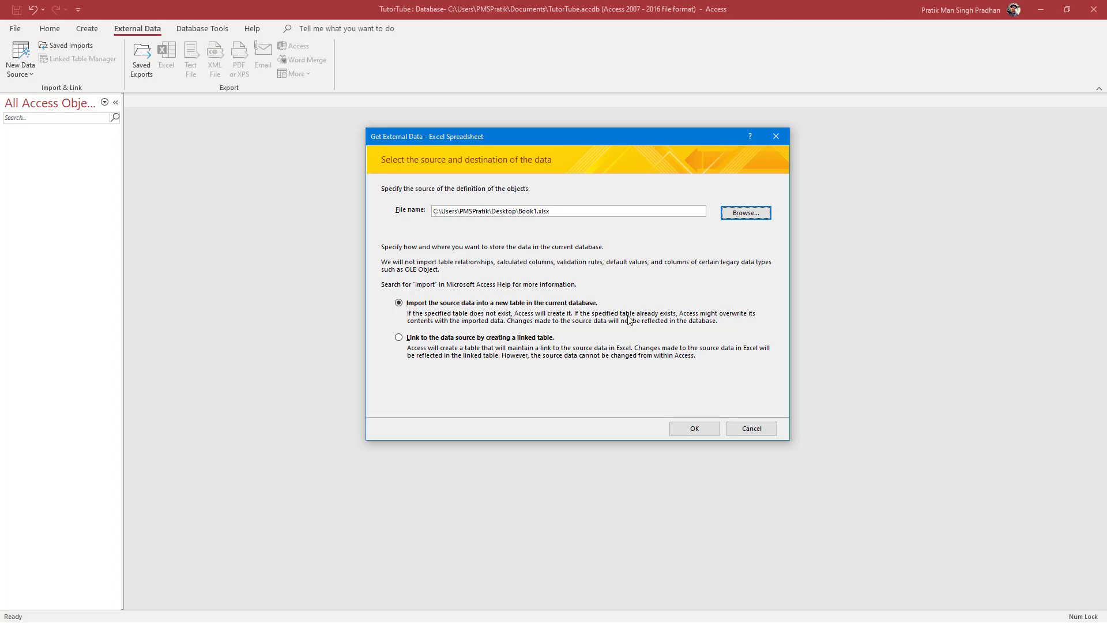
left_click(478, 342)
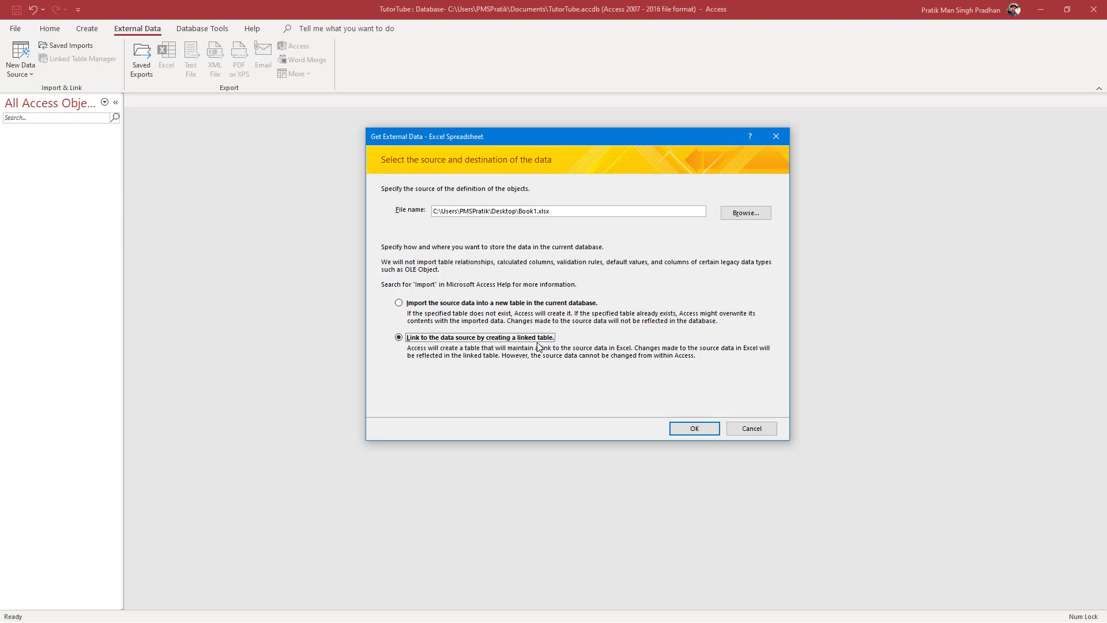
- Switch back to importing into a new table, launch the wizard, and untick First Row Contains Column Headings
left_click(463, 305)
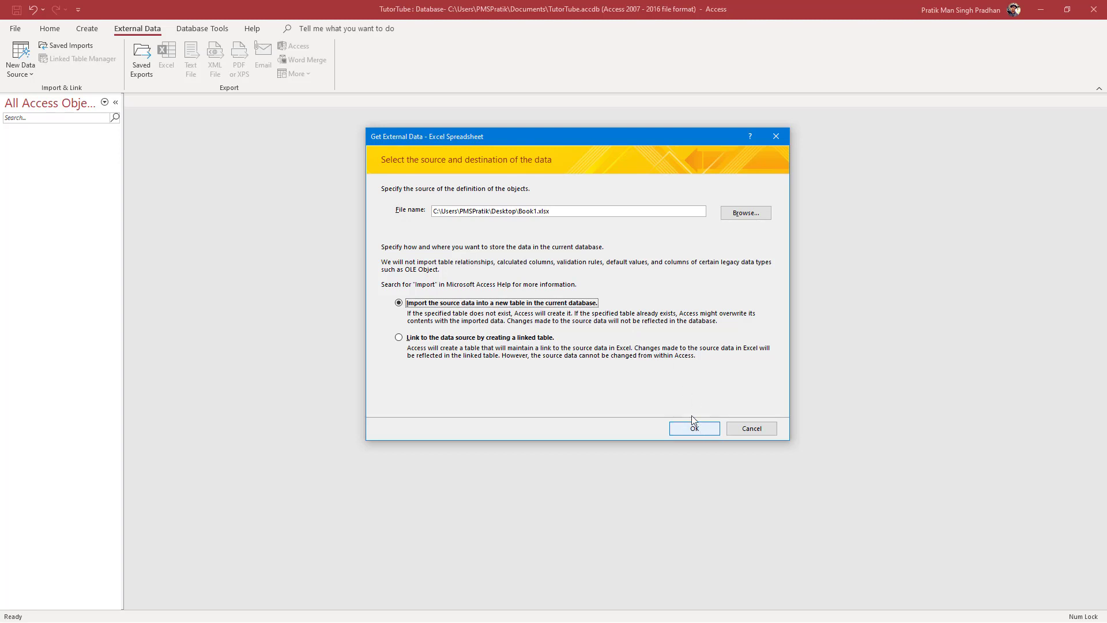
left_click(694, 428)
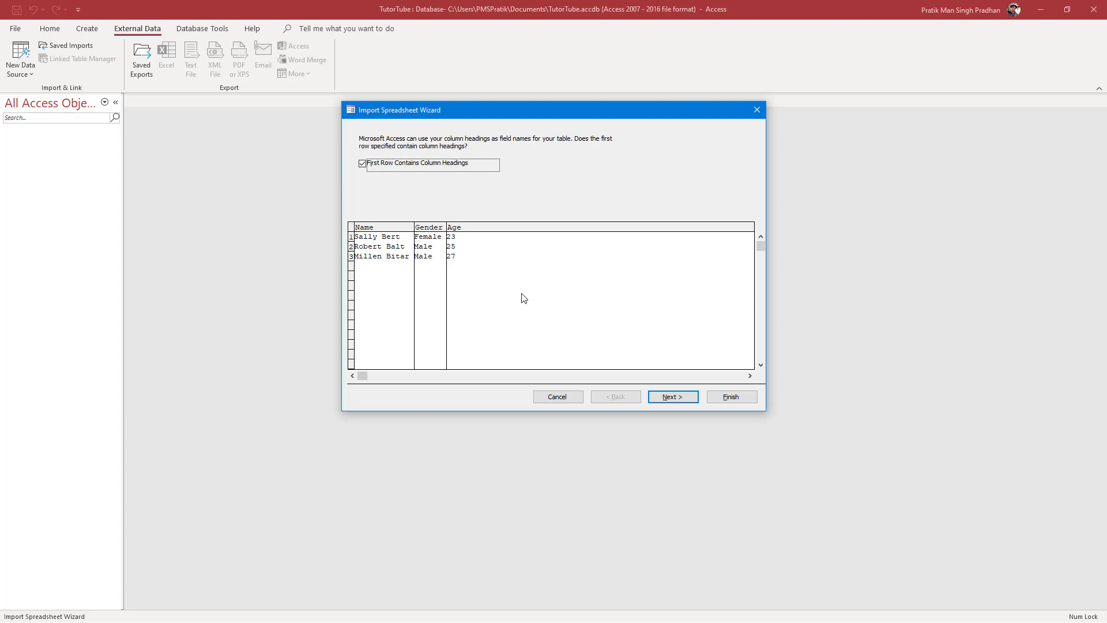
left_click(362, 165)
- Keep First Row Contains Column Headings checked and leave the Name field as Short Text
left_click(362, 164)
left_click(363, 165)
left_click(363, 165)
left_click(686, 396)
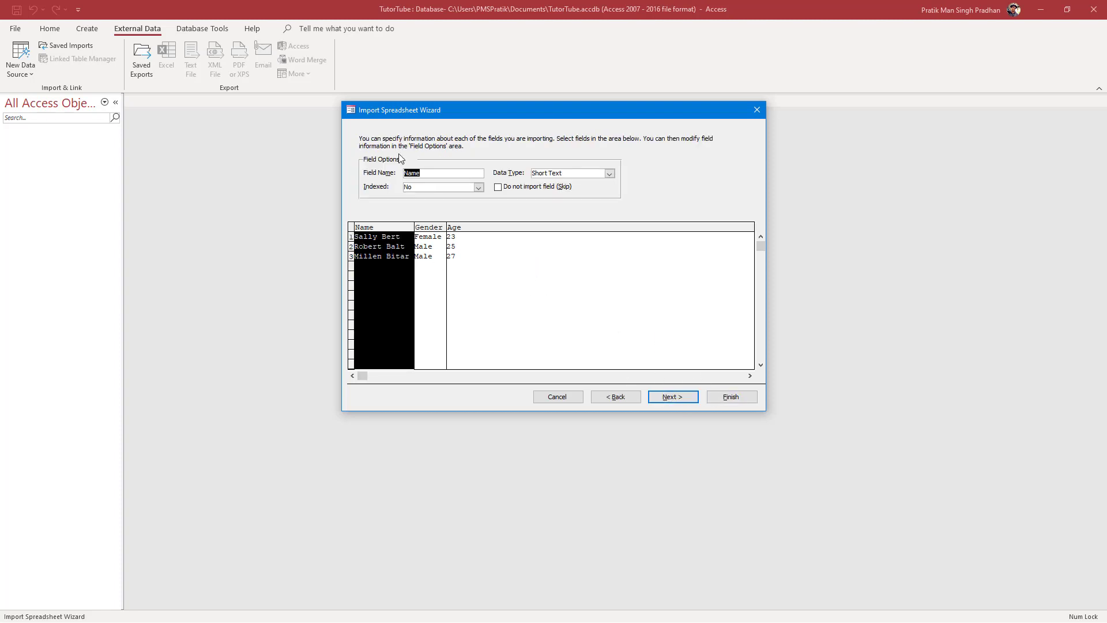
double_click(449, 174)
left_click(609, 173)
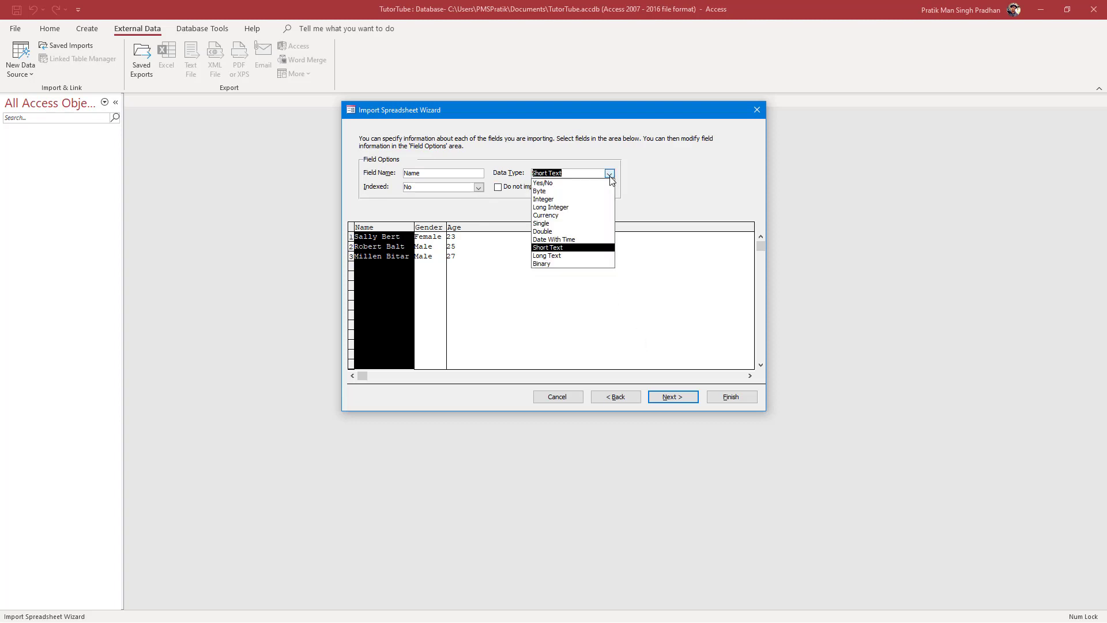
left_click(565, 250)
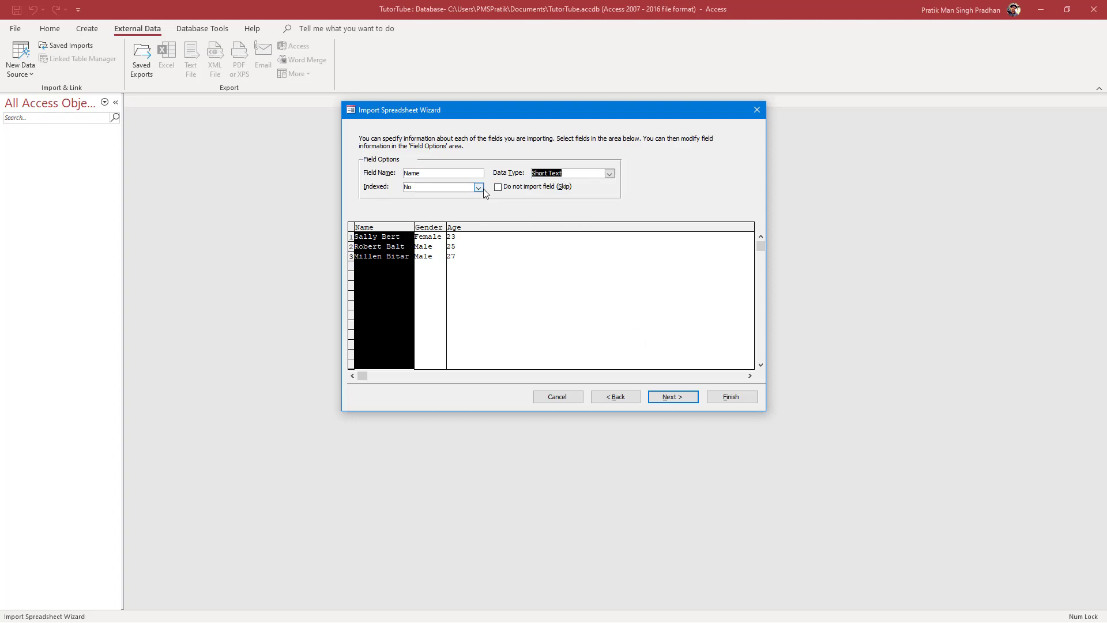
- Advance to the table-name step, select the default name, then return to the automatic ID primary-key step
left_click(673, 397)
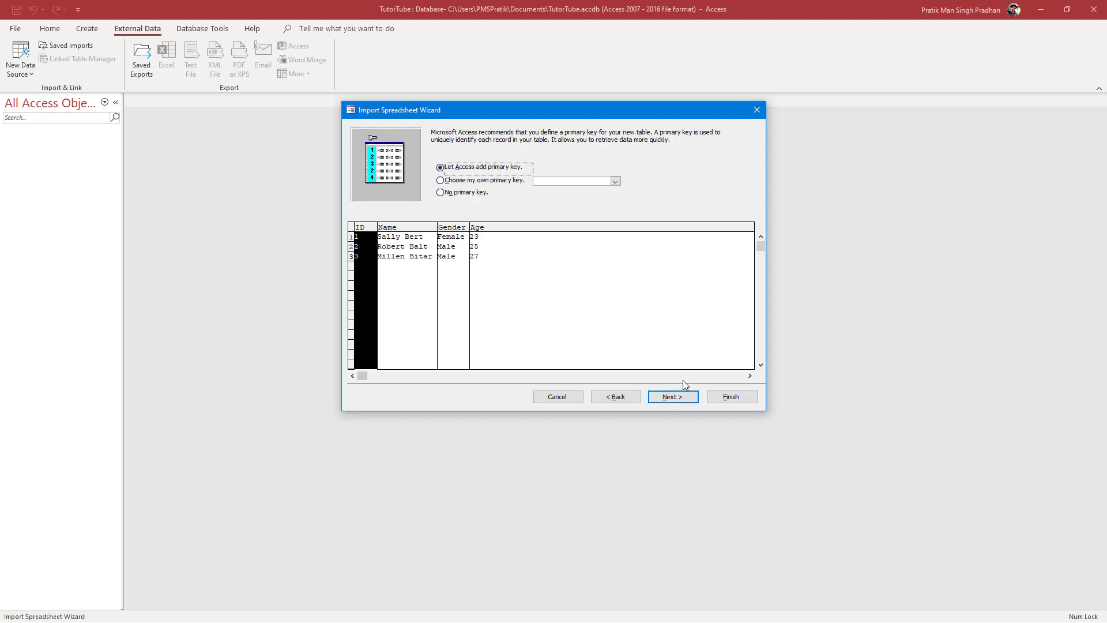
left_click(684, 397)
left_click(499, 202)
key("shift+Home")
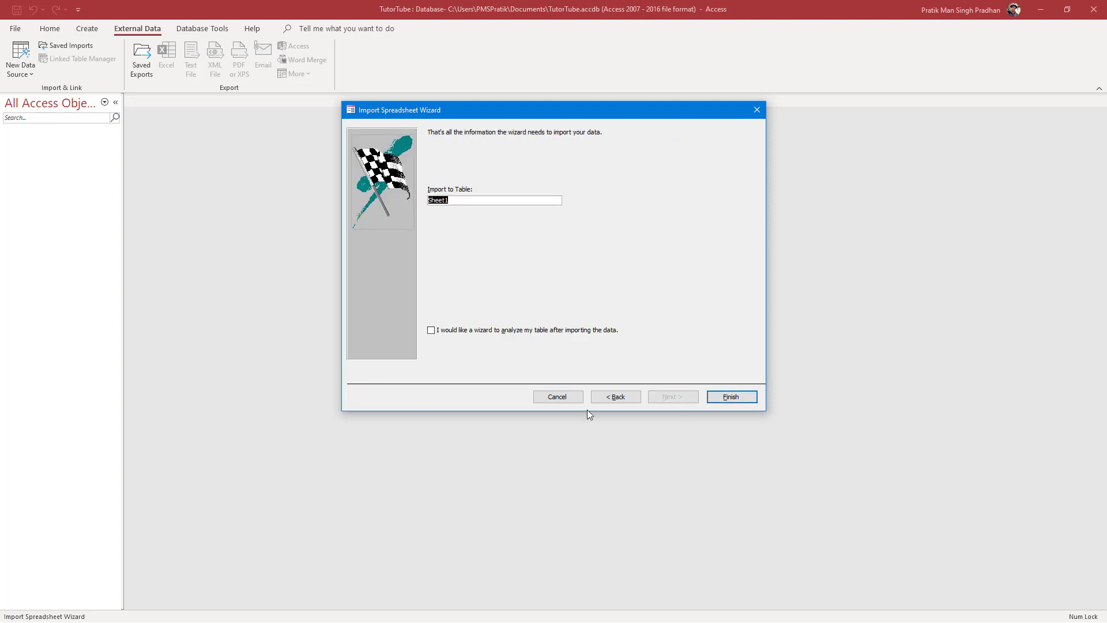
left_click(616, 397)
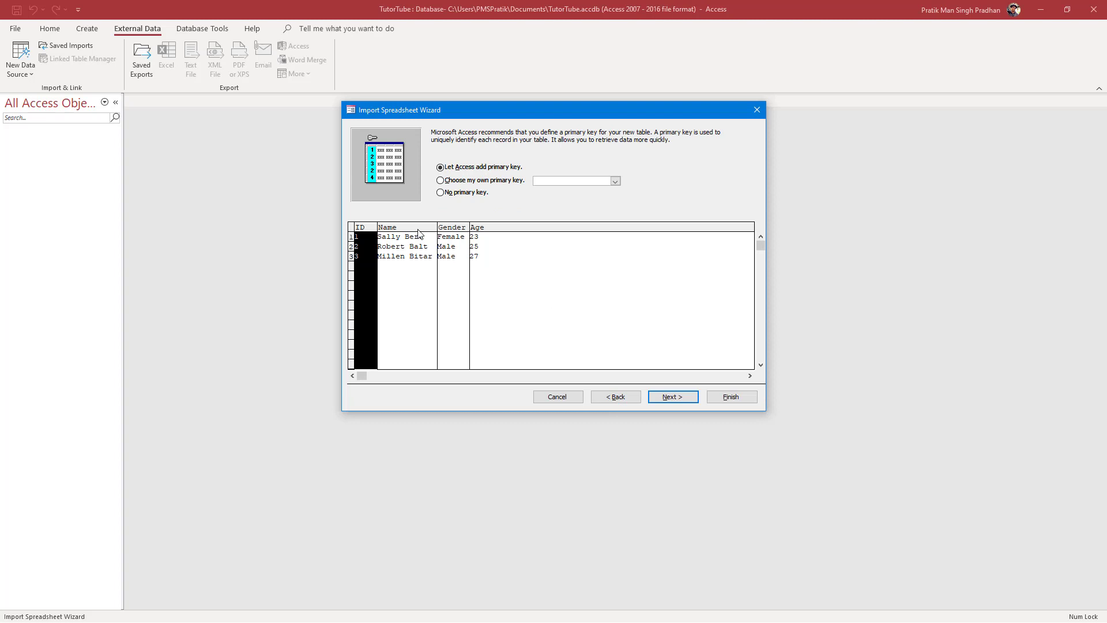
- Change the Age field's data type to Long Integer, then proceed to the primary-key step
left_click(612, 398)
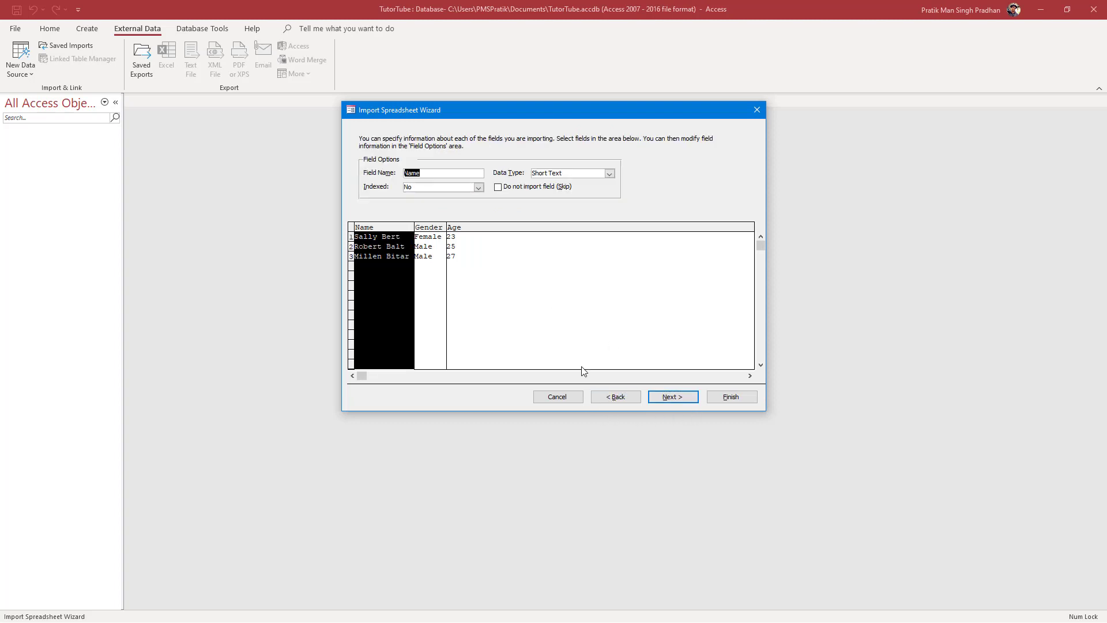
left_click(434, 238)
left_click(455, 236)
left_click(430, 242)
left_click(472, 243)
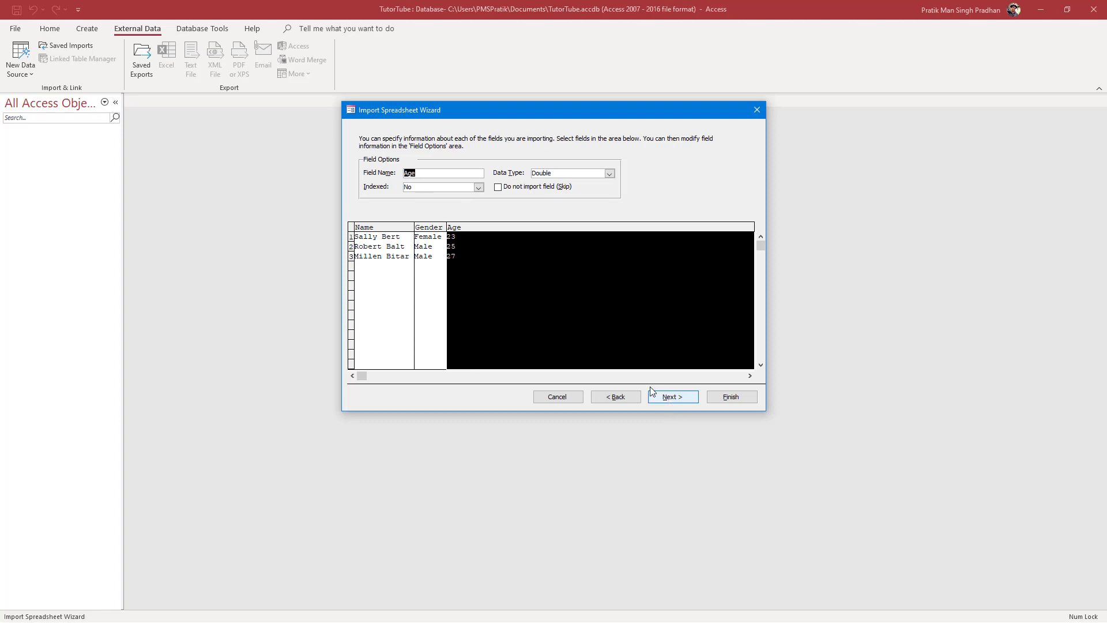
left_click(610, 174)
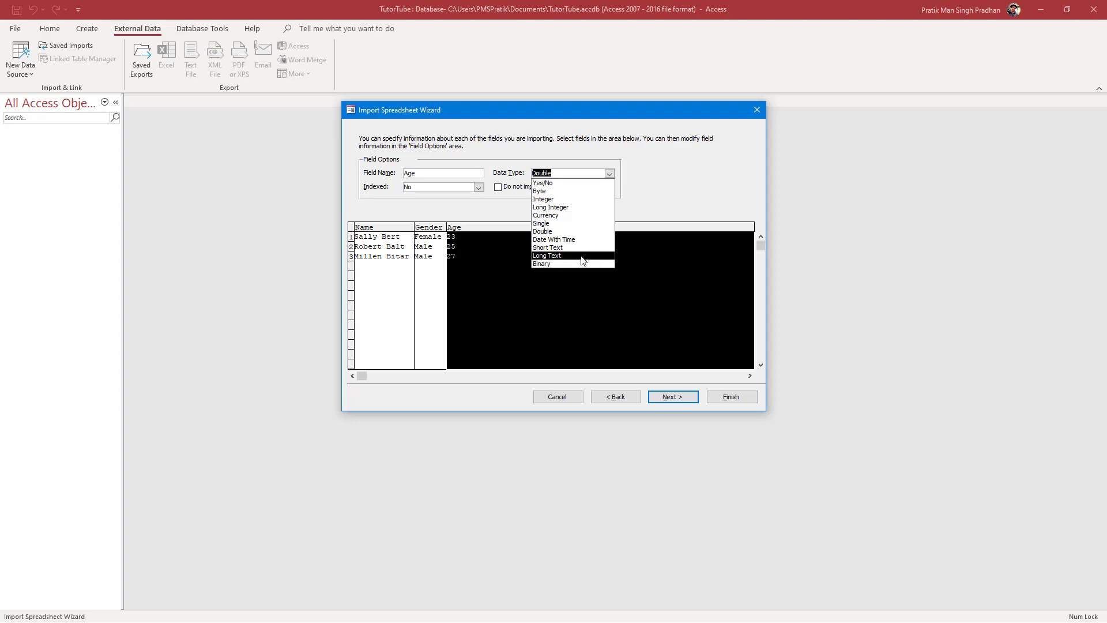
left_click(572, 207)
left_click(431, 233)
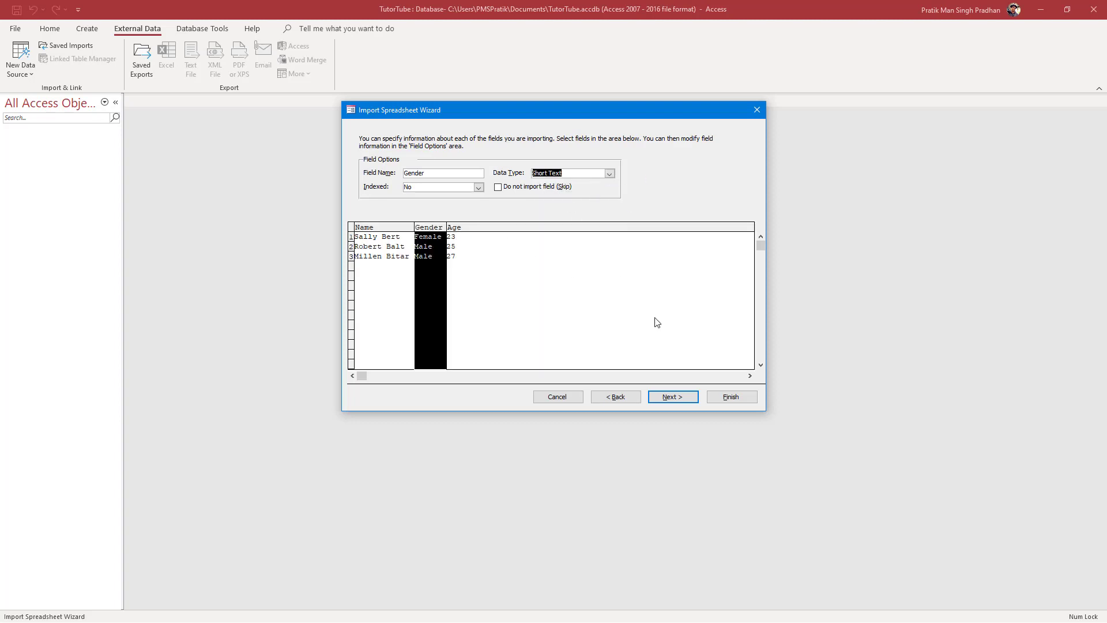
left_click(671, 398)
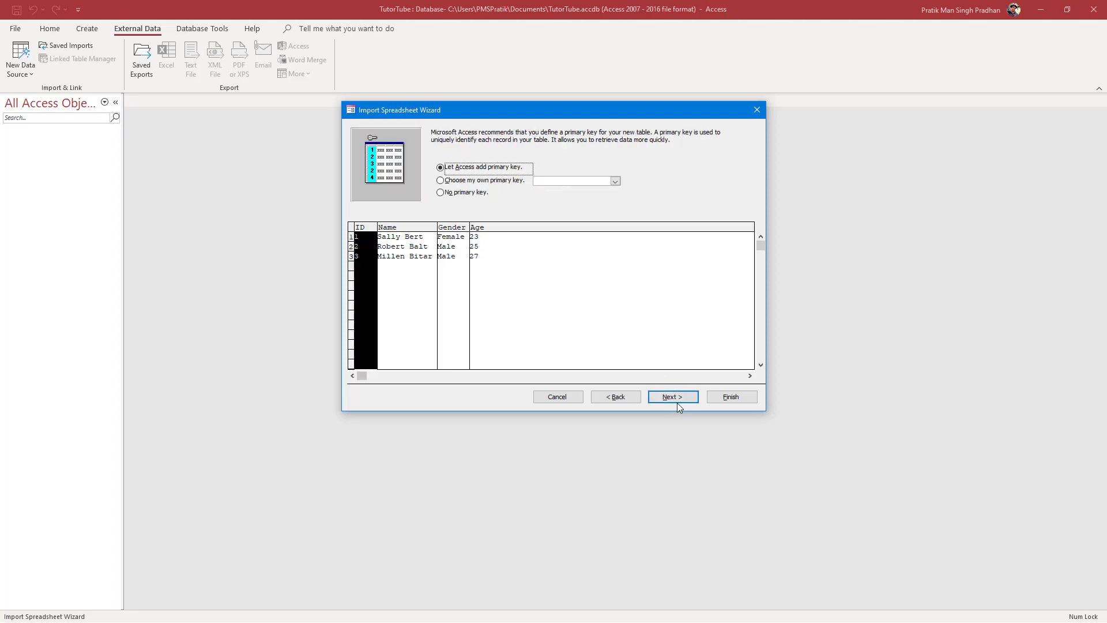
- Name the import table ImpotedExcelData, finish the import, and close the summary without saving steps
left_click(677, 400)
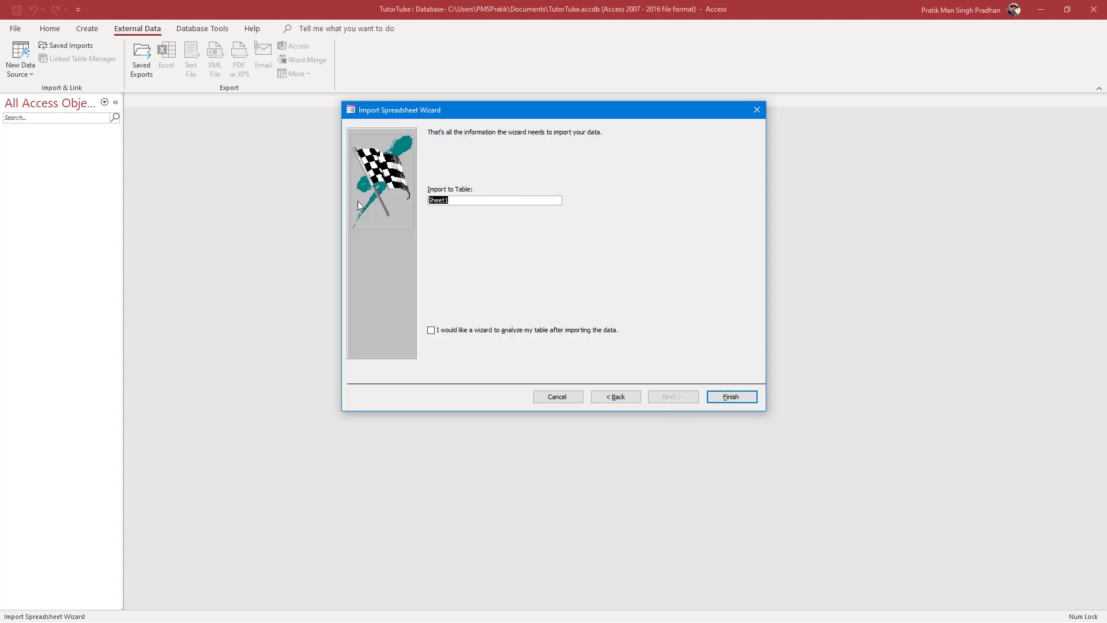
type("ImpotredExcelData")
key("BackSpace")
left_click(735, 397)
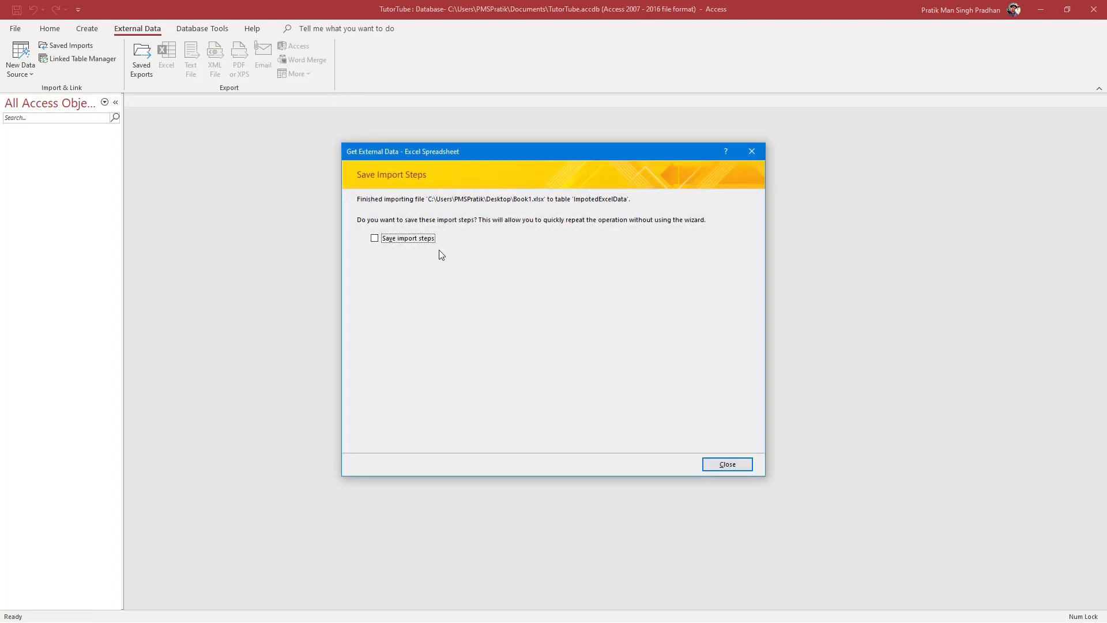
left_click(748, 465)
- Open the ImpotedExcelData table from the Navigation Pane and restore the Access window smaller
left_click(70, 146)
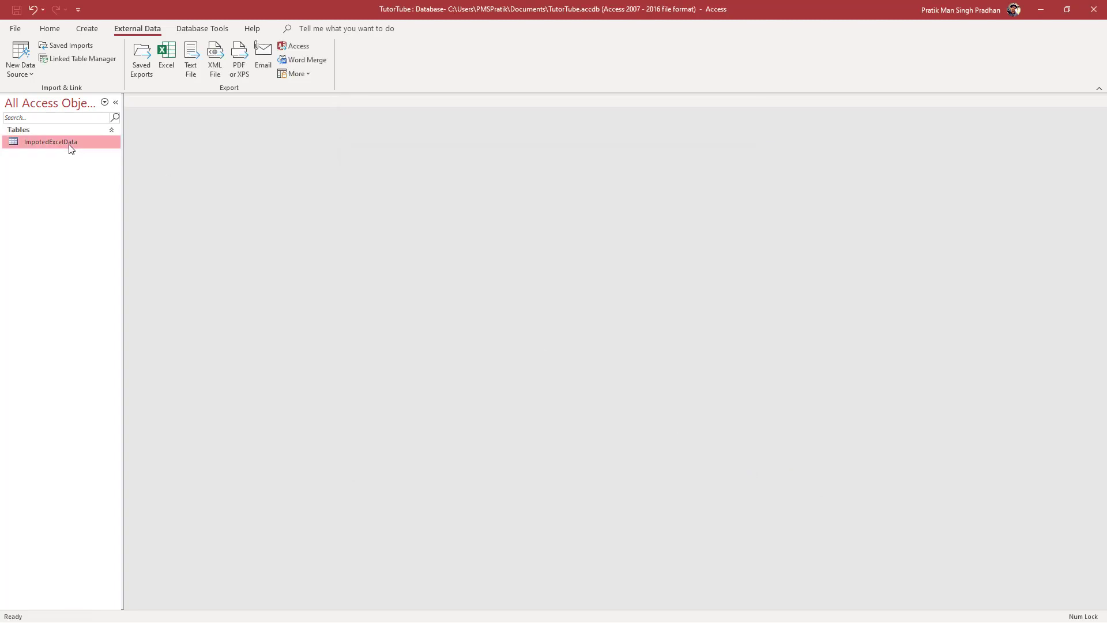
double_click(12, 144)
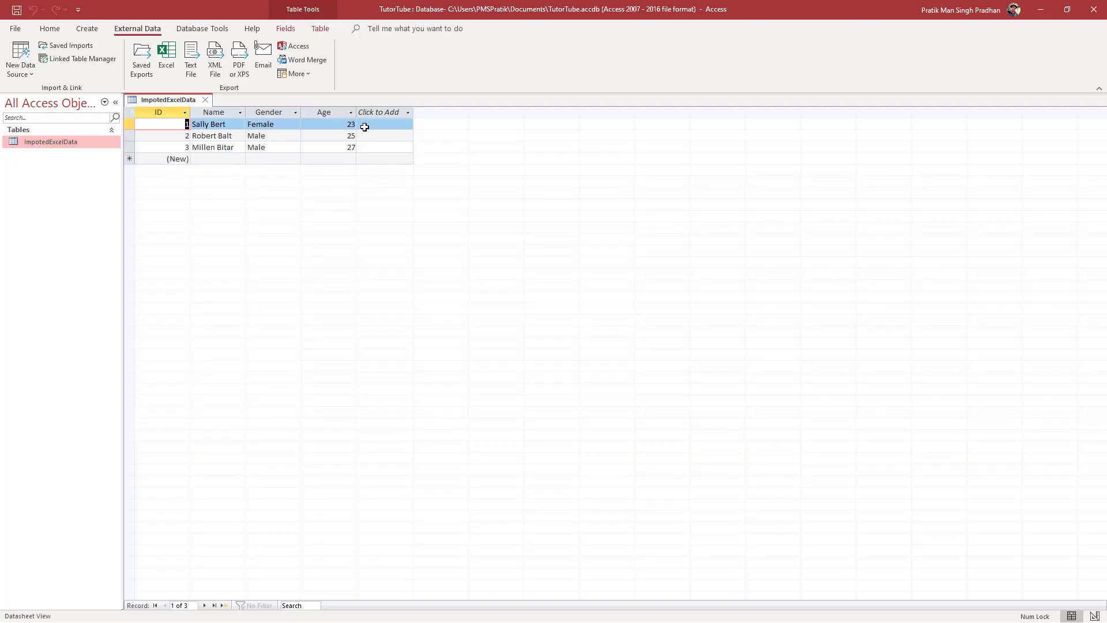
left_click_drag(484, 9, 639, 137)
- Open Book1.xlsx in Excel beside Access, select A1:D4, then return to the Access datasheet
double_click(17, 138)
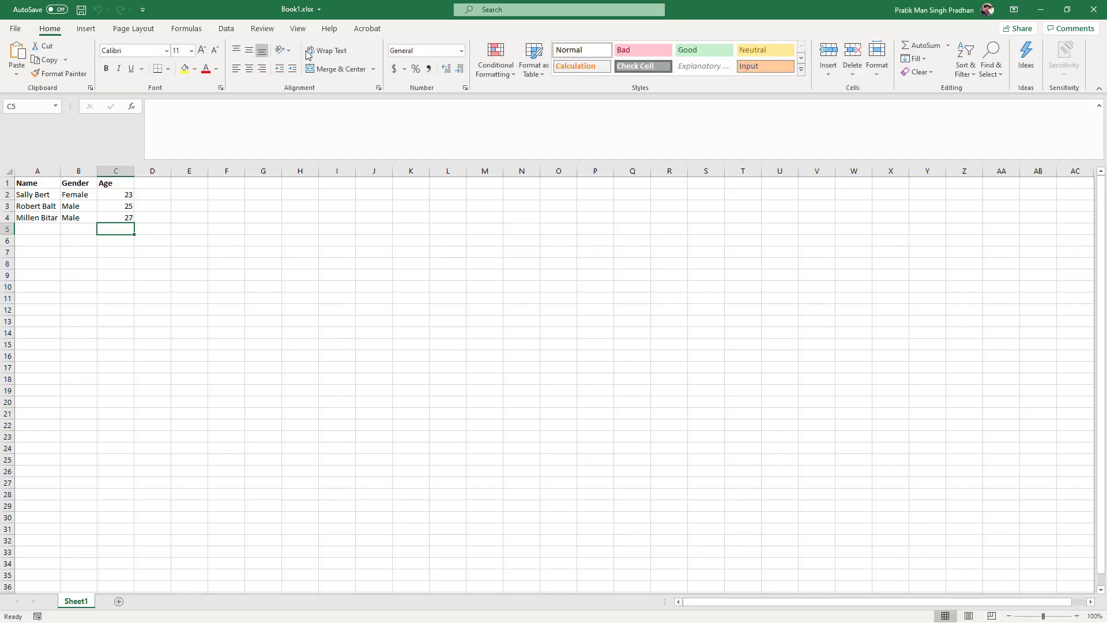
left_click_drag(383, 11, 790, 104)
left_click_drag(661, 279, 802, 319)
left_click(438, 304)
left_click(446, 257)
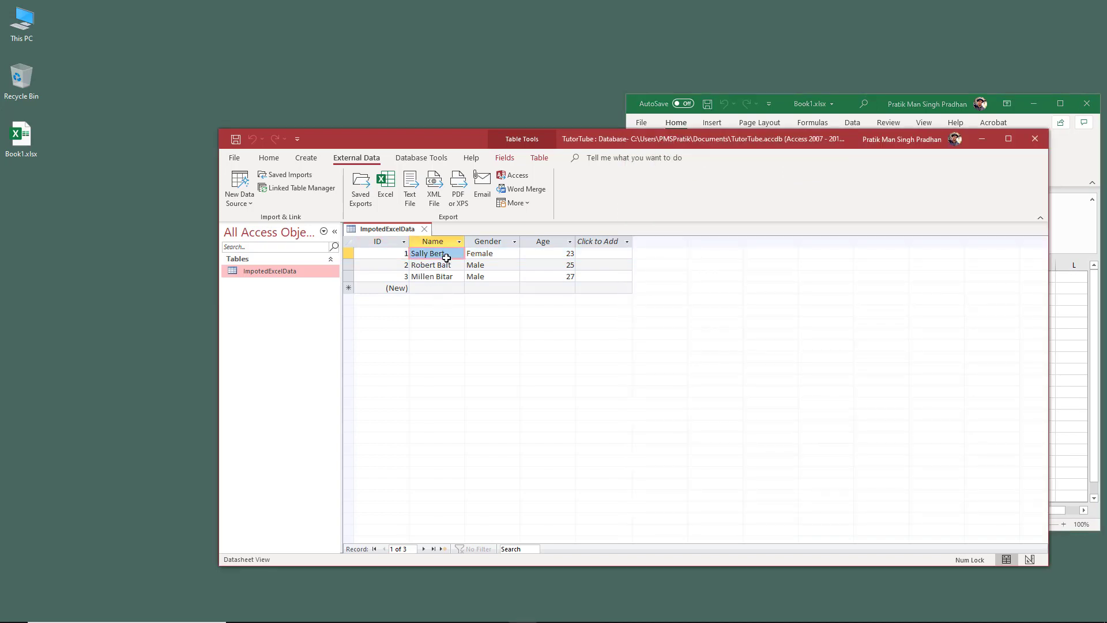